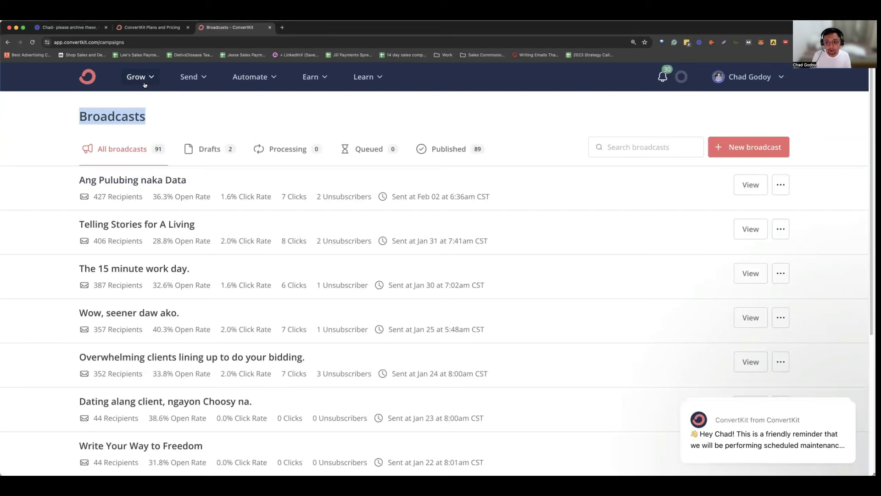
{"action": "left_click", "coordinate": [144, 84]}
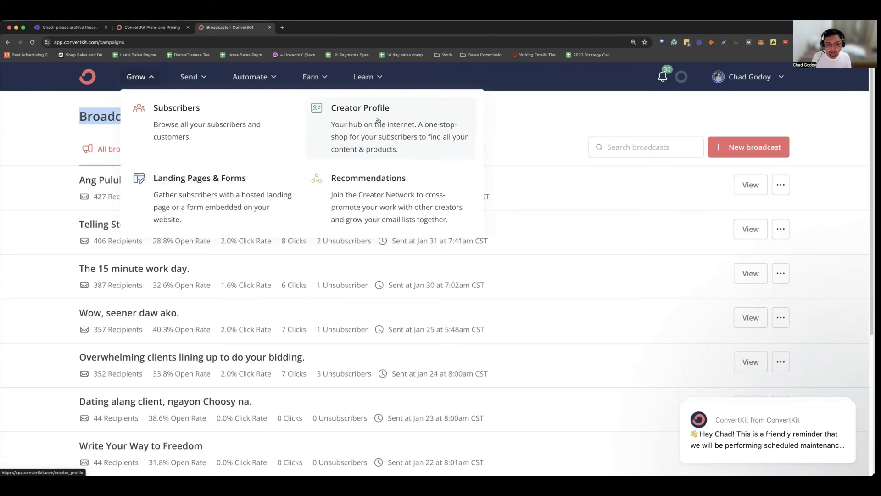
{"action": "left_click", "coordinate": [195, 82]}
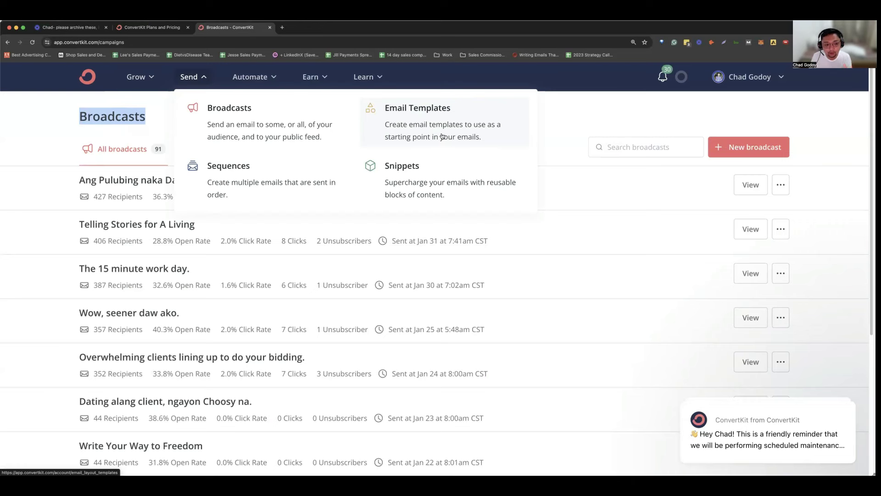
{"action": "left_click", "coordinate": [261, 79]}
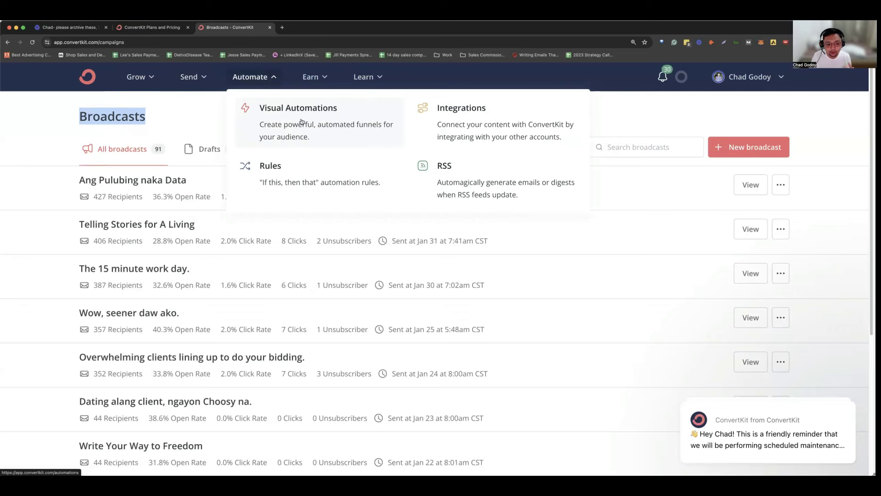
{"action": "key", "text": "ctrl+plus"}
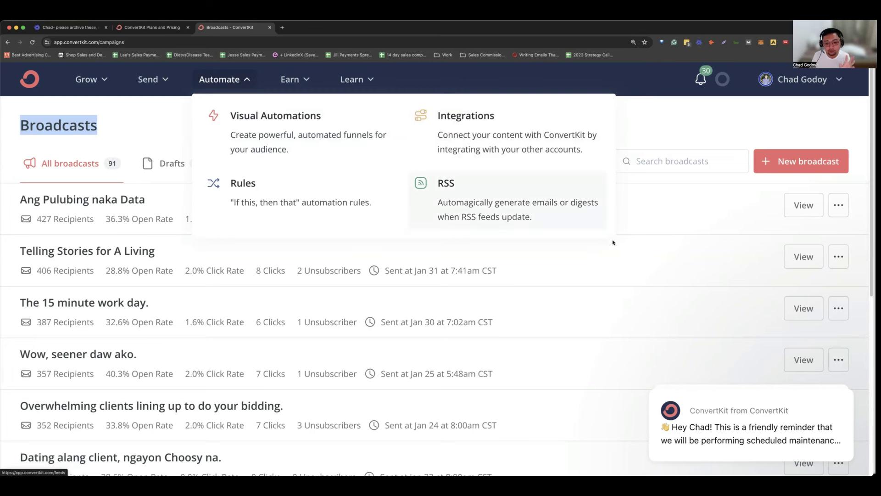
{"action": "left_click", "coordinate": [566, 275]}
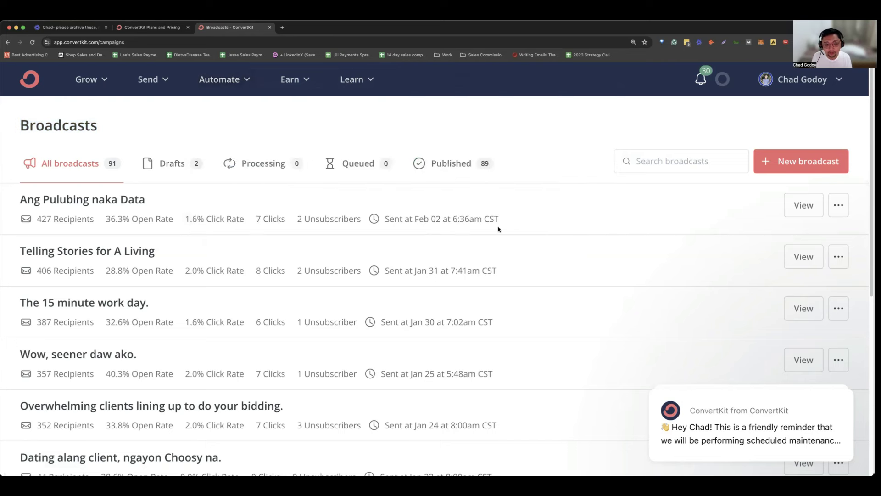
{"action": "left_click", "coordinate": [302, 84]}
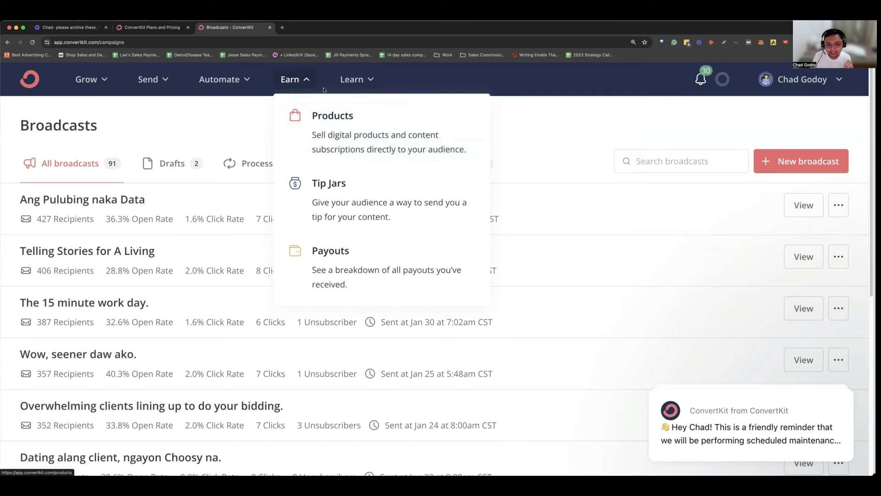
{"action": "left_click", "coordinate": [343, 81]}
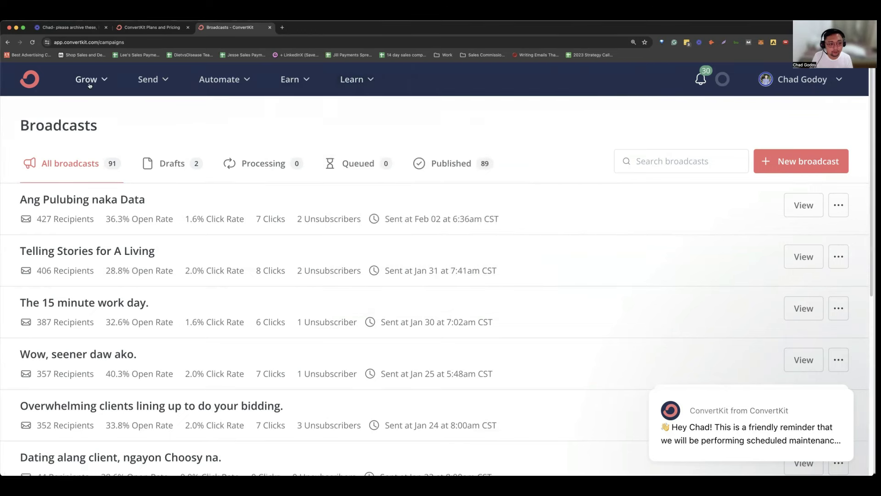
Open the Broadcasts list and review the overview of the sent broadcast "Ang Pulubing naka Data"
{"action": "mouse_move", "coordinate": [145, 81]}
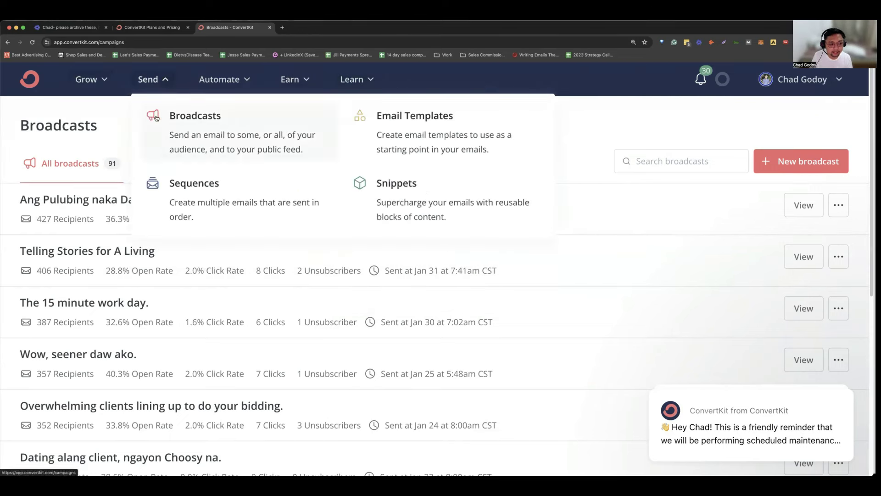
{"action": "left_click", "coordinate": [263, 138]}
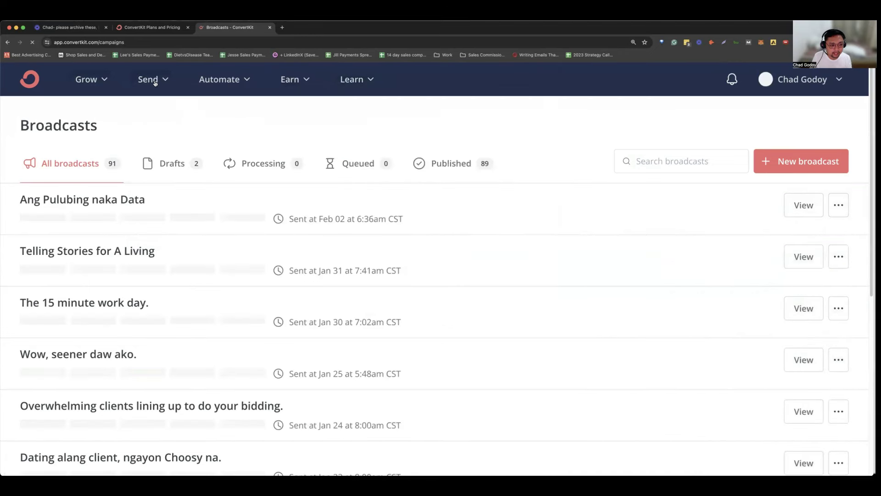
{"action": "mouse_move", "coordinate": [155, 82]}
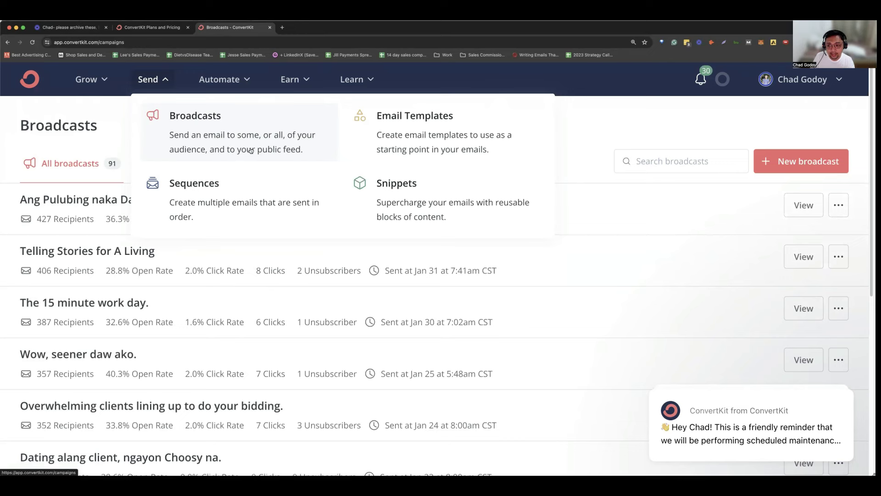
{"action": "left_click", "coordinate": [237, 136]}
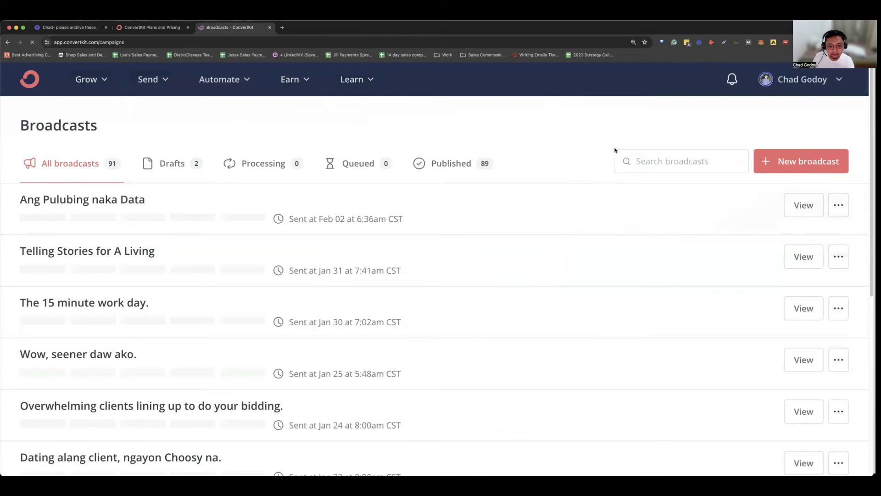
{"action": "scroll", "coordinate": [419, 176], "scroll_direction": "down", "scroll_amount": 1}
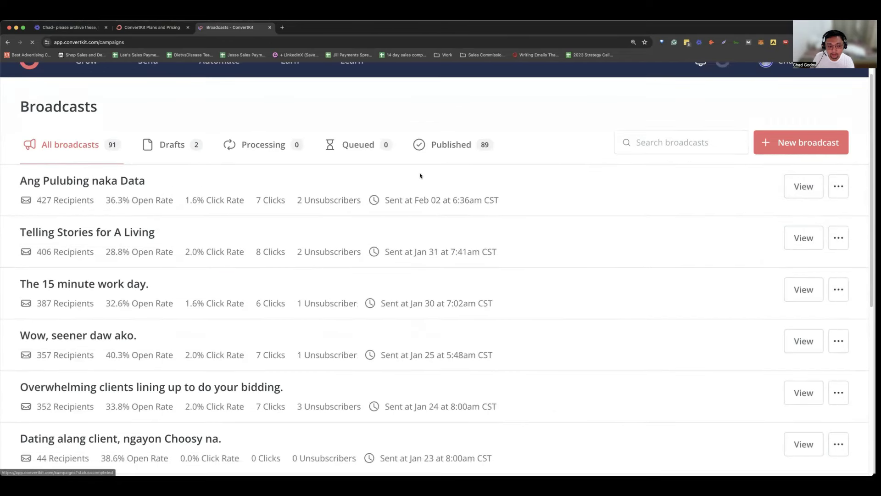
{"action": "scroll", "coordinate": [576, 140], "scroll_direction": "down", "scroll_amount": 5}
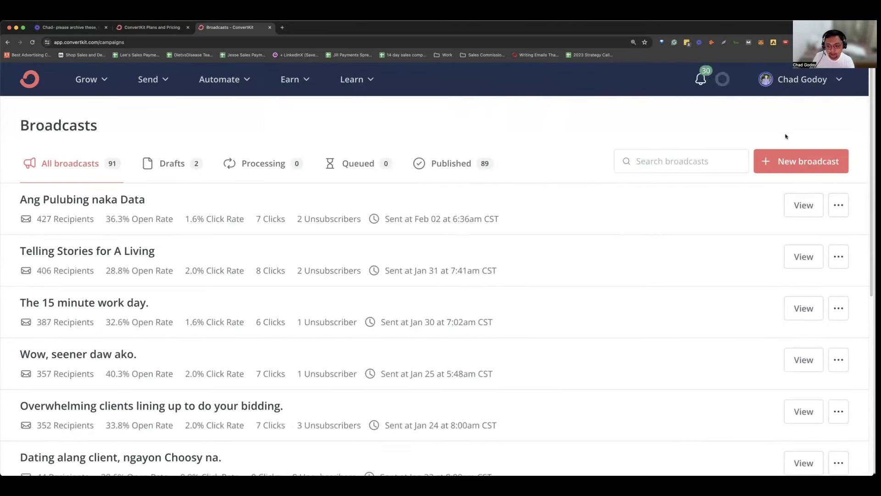
{"action": "left_click", "coordinate": [804, 195]}
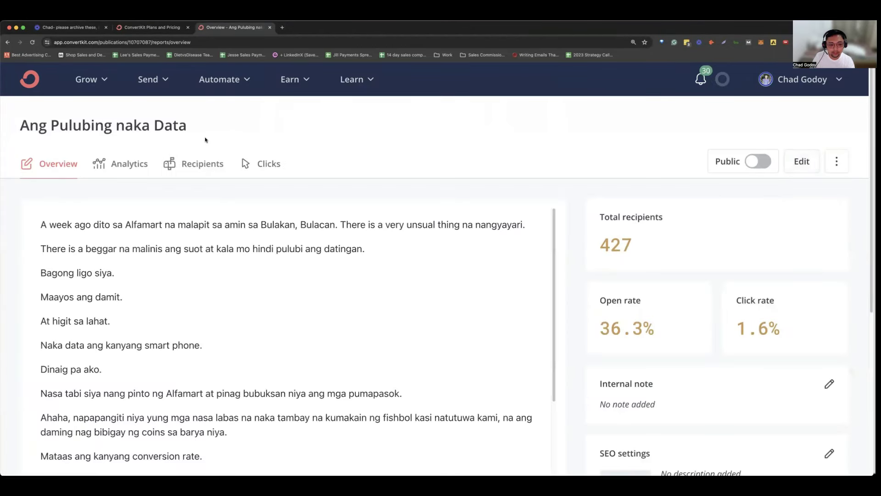
{"action": "key", "text": "super+bracketleft"}
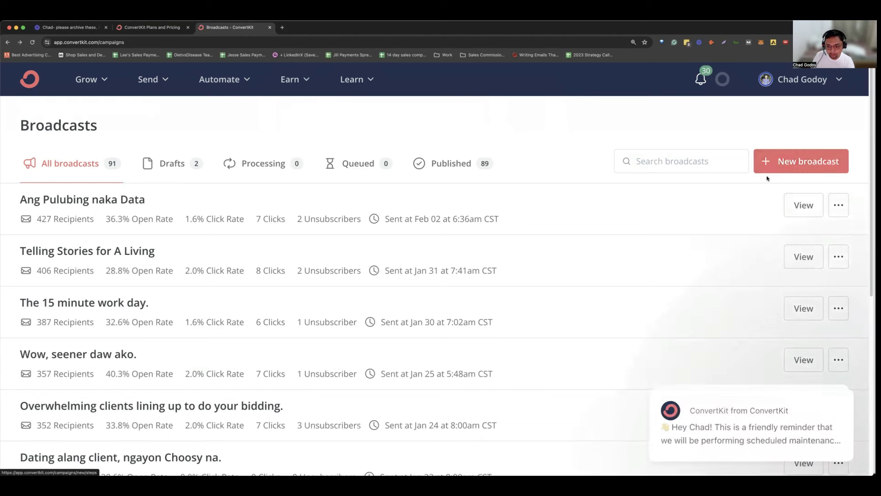
Create a new broadcast and replace its default subject with "Subject line:"
{"action": "left_click", "coordinate": [808, 159]}
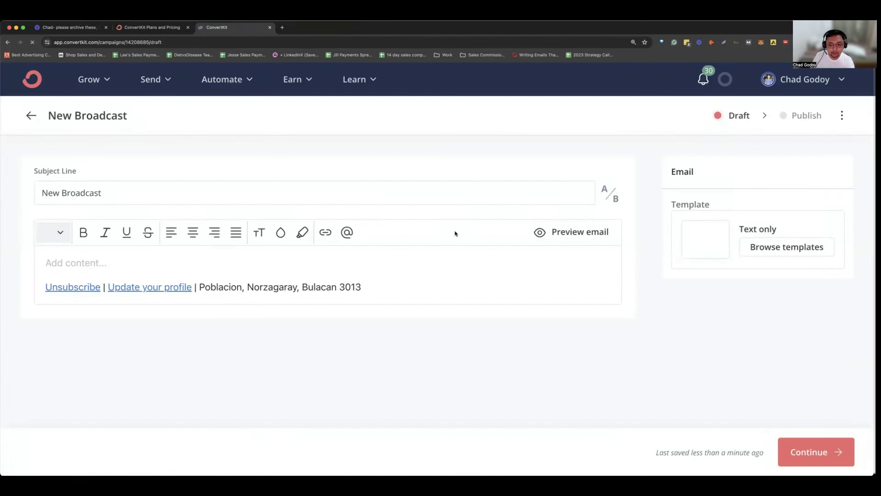
{"action": "double_click", "coordinate": [189, 195]}
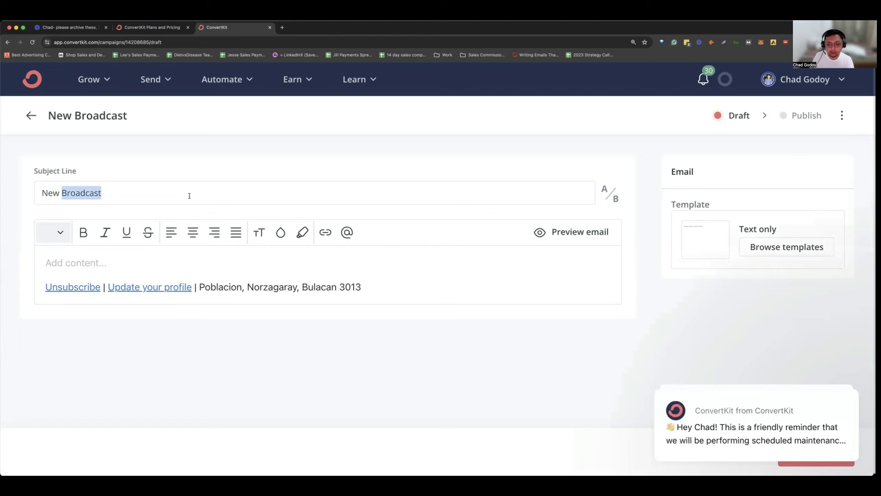
{"action": "key", "text": "super+a"}
{"action": "key", "text": "BackSpace"}
{"action": "type", "text": "S"}
{"action": "key", "text": "BackSpace"}
{"action": "type", "text": "S"}
{"action": "key", "text": "BackSpace"}
{"action": "type", "text": "Subjectt"}
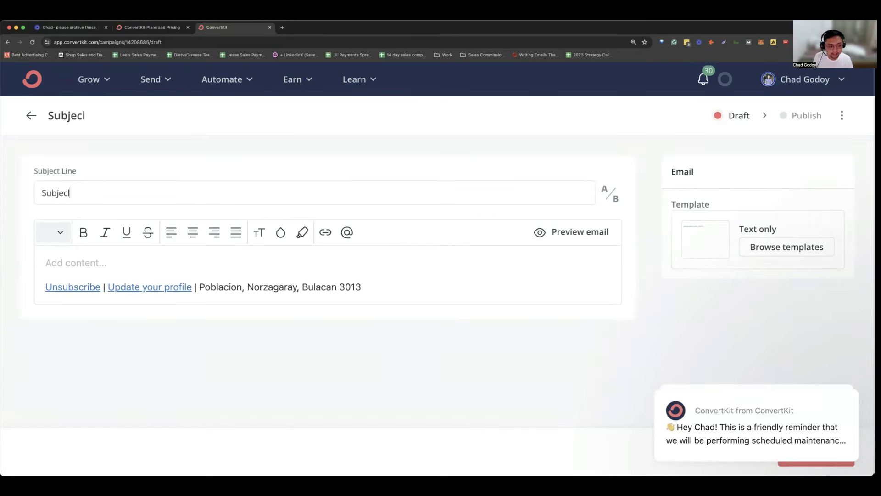
{"action": "key", "text": "BackSpace"}
{"action": "key", "text": "BackSpace"}
{"action": "type", "text": "t line:"}
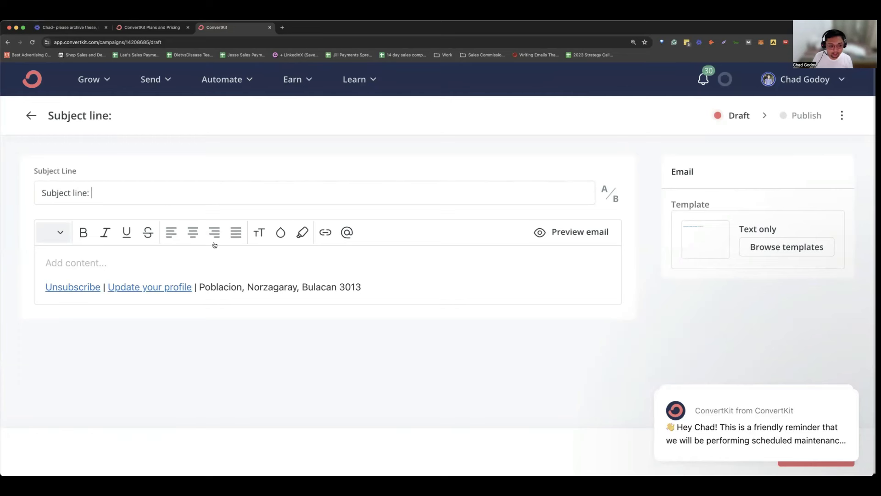
{"action": "left_click", "coordinate": [175, 264]}
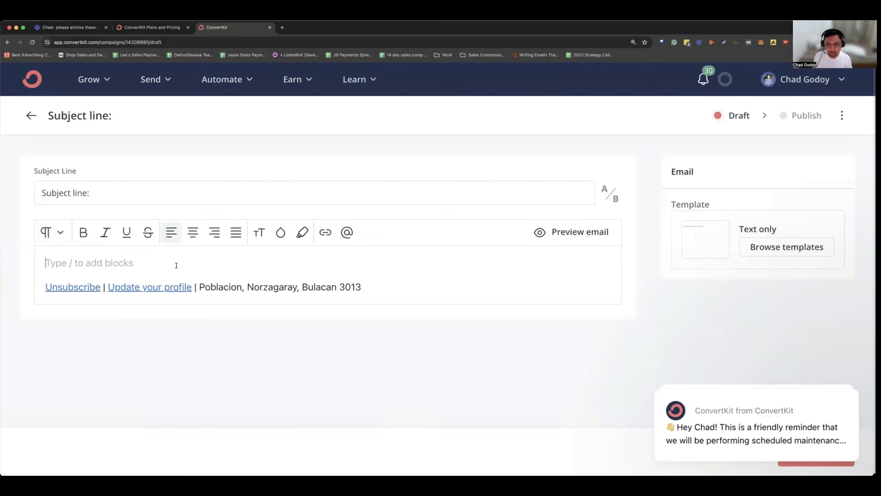
{"action": "type", "text": "asdjkdflgjdfgkj"}
{"action": "key", "text": "BackSpace"}
{"action": "key", "text": "BackSpace"}
{"action": "key", "text": "BackSpace"}
{"action": "key", "text": "BackSpace"}
{"action": "key", "text": "BackSpace"}
{"action": "key", "text": "BackSpace"}
{"action": "key", "text": "BackSpace"}
{"action": "key", "text": "BackSpace"}
{"action": "key", "text": "BackSpace"}
{"action": "key", "text": "BackSpace"}
{"action": "key", "text": "BackSpace"}
{"action": "key", "text": "BackSpace"}
{"action": "key", "text": "BackSpace"}
{"action": "key", "text": "BackSpace"}
{"action": "key", "text": "BackSpace"}
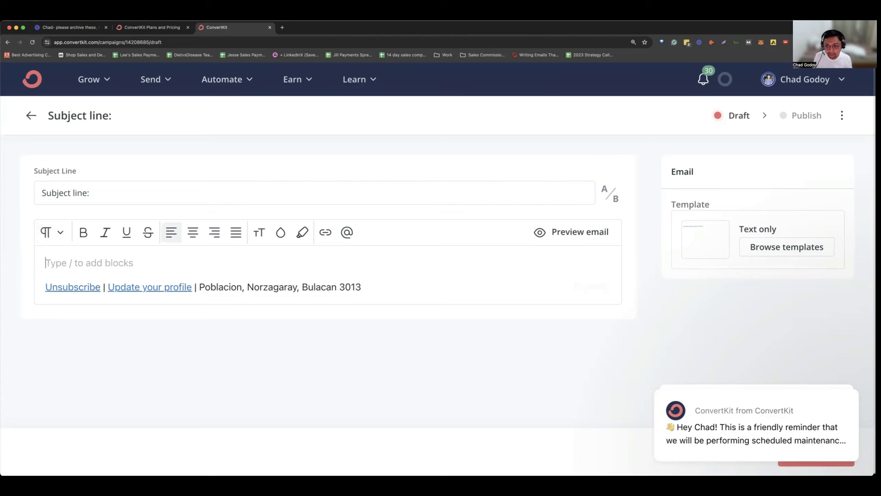
{"action": "key", "text": "super+v"}
{"action": "key", "text": "super+z"}
Fill the email body with four short paragraphs of random placeholder text
{"action": "type", "text": "Chasdlgdklf"}
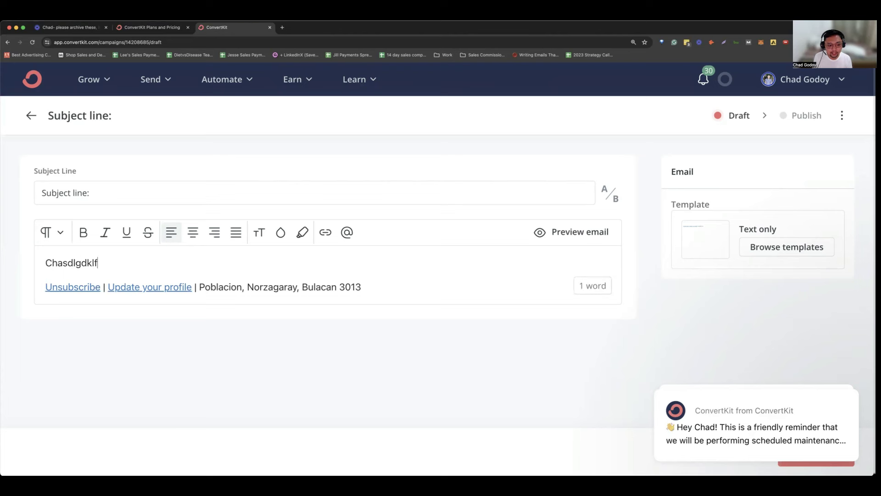
{"action": "type", "text": "gjadsgjldfsghweodfljbsfdjglksdfgjlkdfgla"}
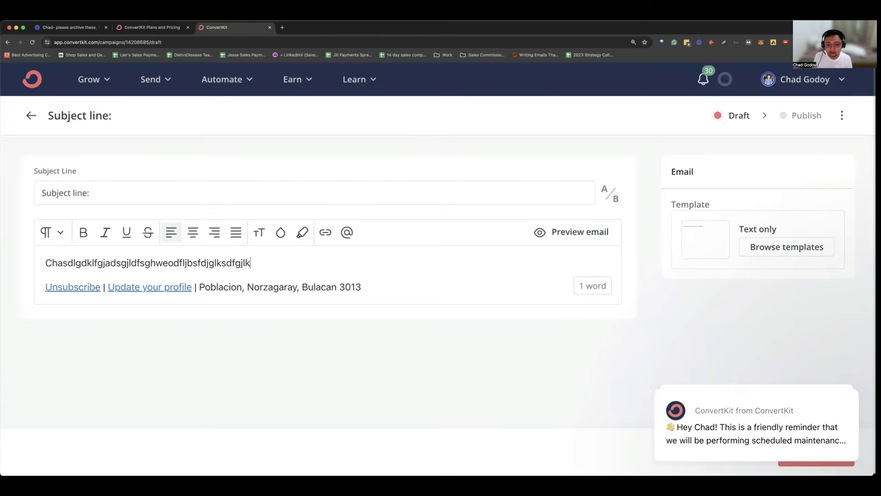
{"action": "key", "text": "Return"}
{"action": "type", "text": "ksdfjgkl;dfgj"}
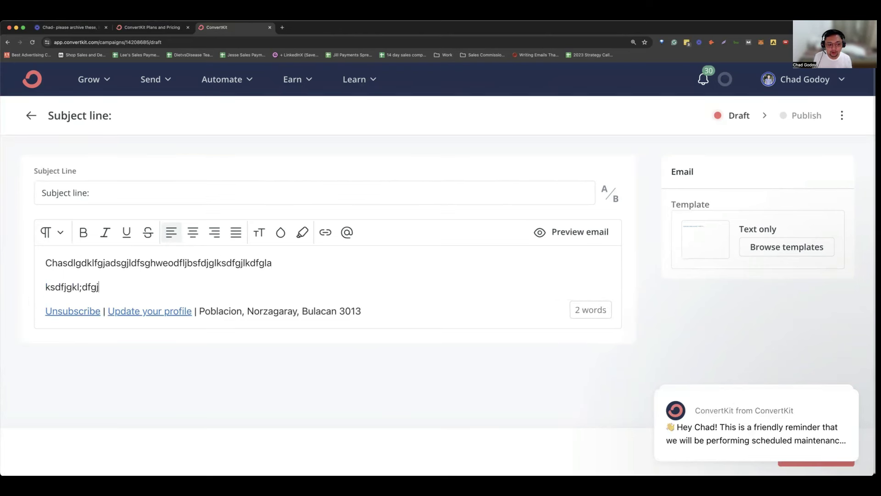
{"action": "key", "text": "Return"}
{"action": "type", "text": "sdfgjkl;dfjgl;sdjhl;dfgasdifhjoergfgh"}
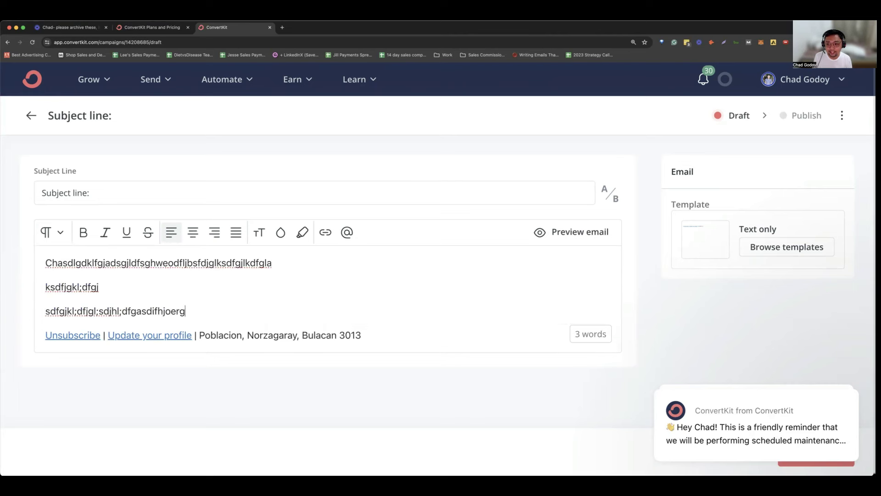
{"action": "key", "text": "Return"}
{"action": "type", "text": "fdkls;gjsdlja;ohjisgflj;;kewr"}
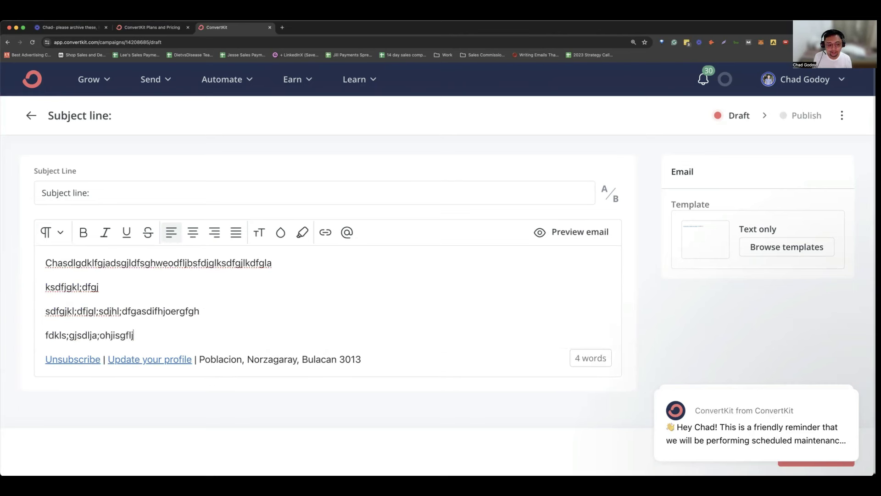
Delete all the random placeholder text from the email body, leaving the footer in place
{"action": "key", "text": "BackSpace"}
{"action": "key", "text": "BackSpace"}
{"action": "key", "text": "BackSpace"}
{"action": "key", "text": "BackSpace"}
{"action": "key", "text": "BackSpace"}
{"action": "key", "text": "BackSpace"}
{"action": "key", "text": "BackSpace"}
{"action": "key", "text": "BackSpace"}
{"action": "key", "text": "BackSpace"}
{"action": "key", "text": "BackSpace"}
{"action": "key", "text": "BackSpace"}
{"action": "key", "text": "BackSpace"}
{"action": "key", "text": "BackSpace"}
{"action": "key", "text": "BackSpace"}
{"action": "key", "text": "BackSpace"}
{"action": "key", "text": "BackSpace"}
{"action": "key", "text": "BackSpace"}
{"action": "key", "text": "BackSpace"}
{"action": "key", "text": "BackSpace"}
{"action": "key", "text": "BackSpace"}
{"action": "key", "text": "BackSpace"}
{"action": "key", "text": "BackSpace"}
{"action": "key", "text": "BackSpace"}
{"action": "key", "text": "BackSpace"}
{"action": "key", "text": "BackSpace"}
{"action": "key", "text": "BackSpace"}
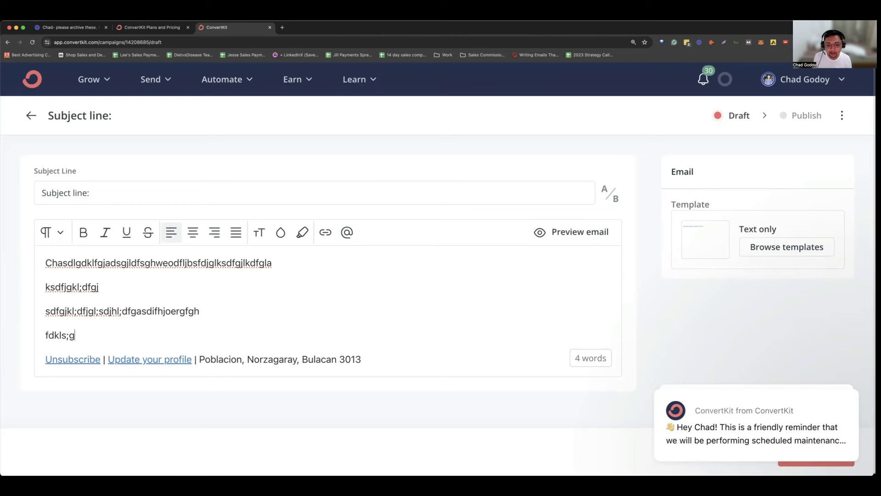
{"action": "key", "text": "BackSpace"}
{"action": "key", "text": "BackSpace"}
{"action": "key", "text": "BackSpace"}
{"action": "key", "text": "BackSpace"}
{"action": "key", "text": "BackSpace"}
{"action": "key", "text": "BackSpace"}
{"action": "key", "text": "BackSpace"}
{"action": "key", "text": "BackSpace"}
{"action": "key", "text": "BackSpace"}
{"action": "key", "text": "BackSpace"}
{"action": "key", "text": "BackSpace"}
{"action": "key", "text": "BackSpace"}
{"action": "key", "text": "BackSpace"}
{"action": "key", "text": "BackSpace"}
{"action": "key", "text": "BackSpace"}
{"action": "key", "text": "BackSpace"}
{"action": "key", "text": "BackSpace"}
{"action": "key", "text": "BackSpace"}
{"action": "key", "text": "BackSpace"}
{"action": "key", "text": "BackSpace"}
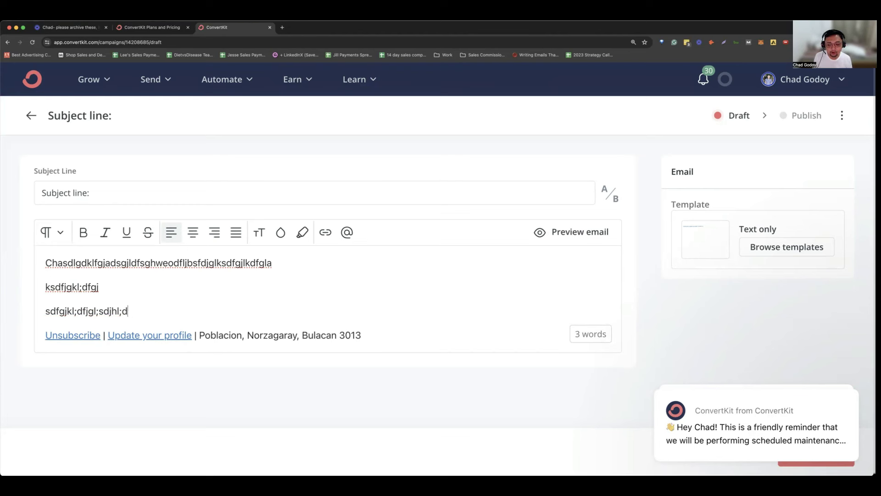
{"action": "key", "text": "BackSpace"}
{"action": "key", "text": "BackSpace"}
{"action": "key", "text": "BackSpace"}
{"action": "key", "text": "BackSpace"}
{"action": "key", "text": "BackSpace"}
{"action": "key", "text": "BackSpace"}
{"action": "key", "text": "BackSpace"}
{"action": "key", "text": "BackSpace"}
{"action": "key", "text": "BackSpace"}
{"action": "key", "text": "BackSpace"}
{"action": "key", "text": "BackSpace"}
{"action": "key", "text": "BackSpace"}
{"action": "key", "text": "BackSpace"}
{"action": "key", "text": "BackSpace"}
{"action": "key", "text": "BackSpace"}
{"action": "key", "text": "BackSpace"}
{"action": "key", "text": "BackSpace"}
{"action": "key", "text": "BackSpace"}
{"action": "key", "text": "BackSpace"}
{"action": "key", "text": "BackSpace"}
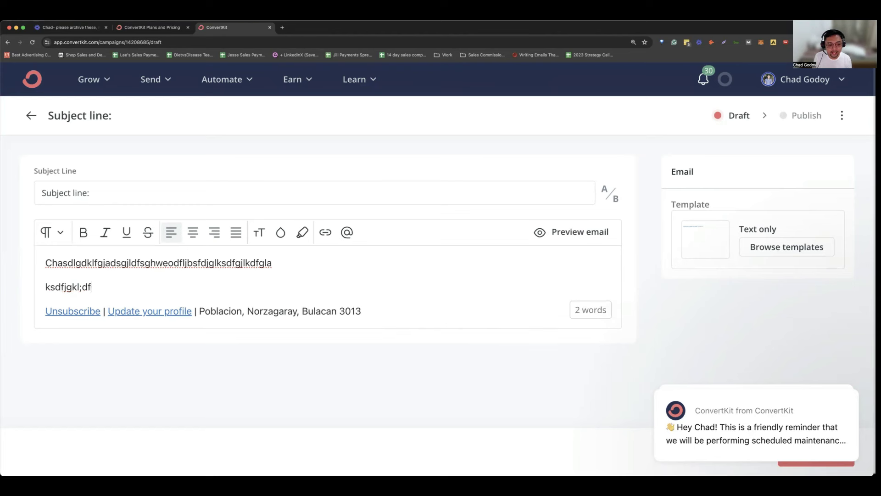
{"action": "key", "text": "BackSpace"}
{"action": "key", "text": "BackSpace"}
{"action": "key", "text": "BackSpace"}
{"action": "key", "text": "BackSpace"}
{"action": "key", "text": "BackSpace"}
{"action": "key", "text": "BackSpace"}
{"action": "key", "text": "BackSpace"}
{"action": "key", "text": "BackSpace"}
{"action": "key", "text": "BackSpace"}
{"action": "key", "text": "BackSpace"}
{"action": "key", "text": "BackSpace"}
{"action": "key", "text": "BackSpace"}
{"action": "key", "text": "BackSpace"}
{"action": "key", "text": "BackSpace"}
{"action": "key", "text": "BackSpace"}
{"action": "key", "text": "BackSpace"}
{"action": "key", "text": "BackSpace"}
{"action": "key", "text": "BackSpace"}
{"action": "key", "text": "BackSpace"}
{"action": "key", "text": "BackSpace"}
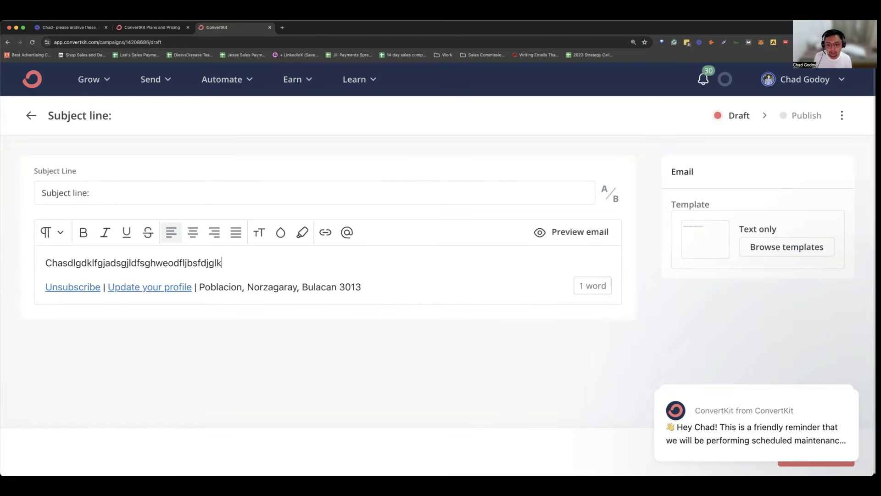
{"action": "key", "text": "BackSpace"}
{"action": "key", "text": "BackSpace"}
{"action": "key", "text": "BackSpace"}
{"action": "key", "text": "BackSpace"}
{"action": "key", "text": "BackSpace"}
{"action": "key", "text": "BackSpace"}
{"action": "key", "text": "BackSpace"}
{"action": "key", "text": "BackSpace"}
{"action": "key", "text": "BackSpace"}
{"action": "key", "text": "BackSpace"}
{"action": "key", "text": "BackSpace"}
{"action": "key", "text": "BackSpace"}
{"action": "key", "text": "BackSpace"}
{"action": "key", "text": "BackSpace"}
{"action": "key", "text": "BackSpace"}
{"action": "key", "text": "BackSpace"}
{"action": "key", "text": "BackSpace"}
{"action": "key", "text": "BackSpace"}
{"action": "key", "text": "BackSpace"}
{"action": "key", "text": "BackSpace"}
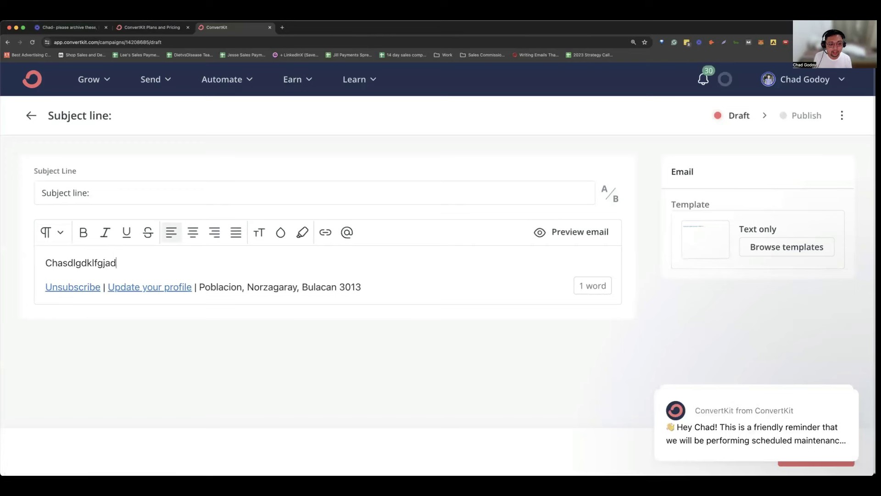
{"action": "key", "text": "BackSpace"}
{"action": "key", "text": "BackSpace"}
{"action": "key", "text": "BackSpace"}
{"action": "key", "text": "BackSpace"}
{"action": "key", "text": "BackSpace"}
{"action": "key", "text": "BackSpace"}
{"action": "key", "text": "BackSpace"}
{"action": "key", "text": "BackSpace"}
{"action": "key", "text": "BackSpace"}
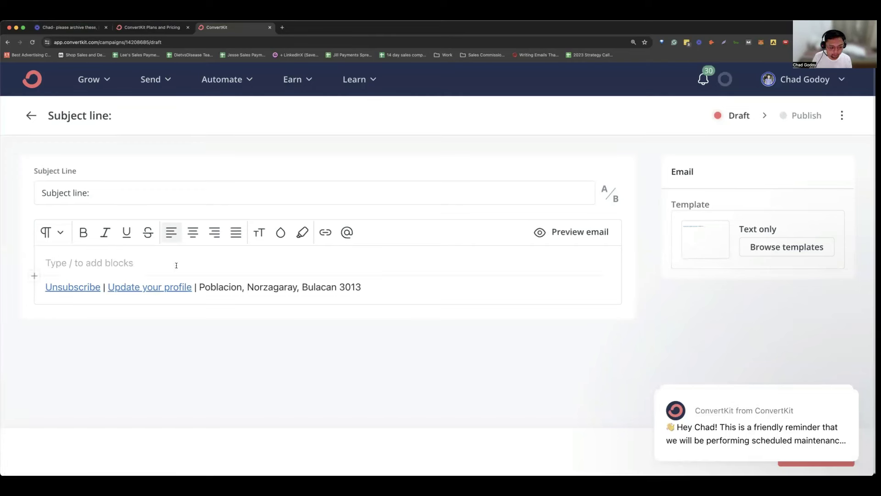
Leave the broadcast draft and open the Sequences page
{"action": "left_click", "coordinate": [151, 80]}
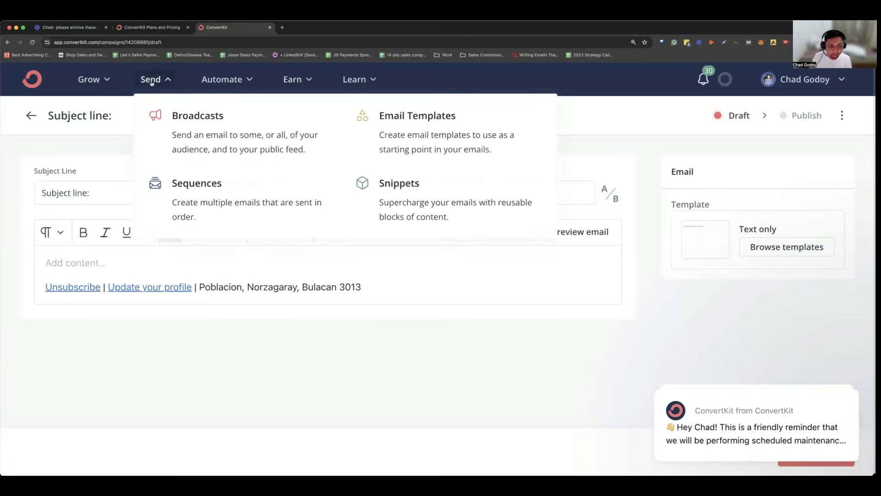
{"action": "left_click", "coordinate": [86, 270]}
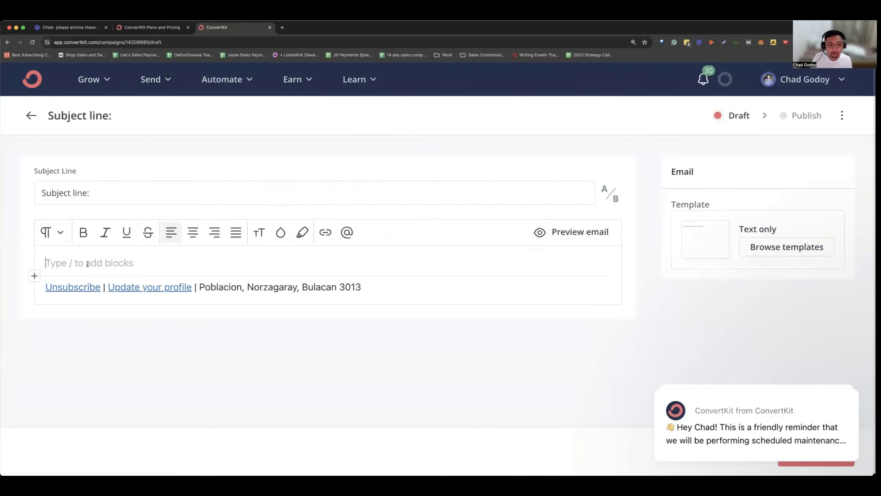
{"action": "left_click", "coordinate": [151, 80]}
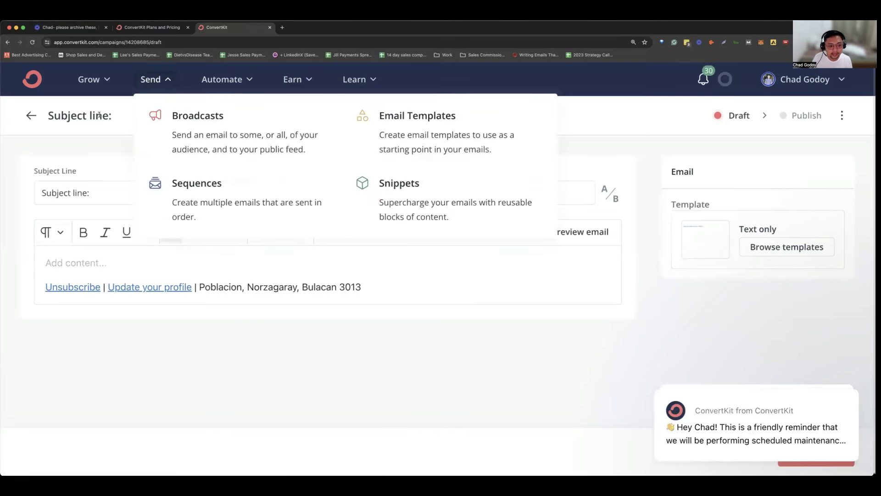
{"action": "left_click", "coordinate": [239, 190]}
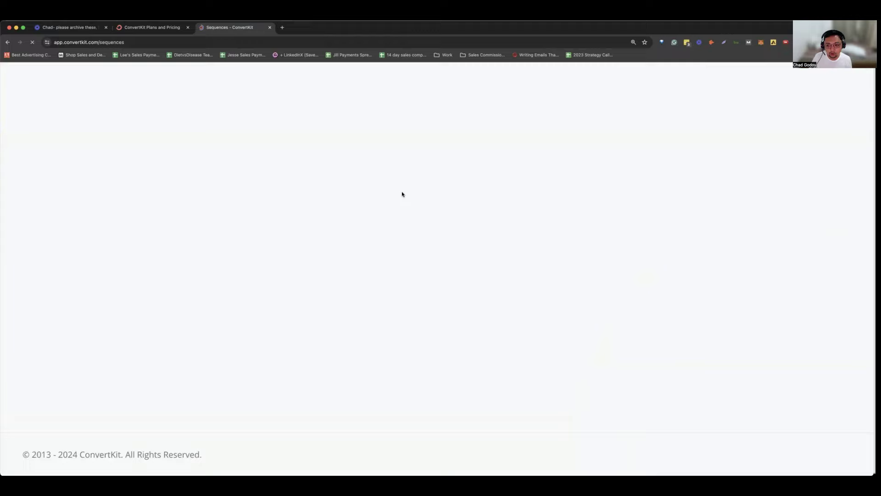
Review the length, email count and performance statistics of the Email Apprentice Email Sequence
{"action": "left_click", "coordinate": [153, 80]}
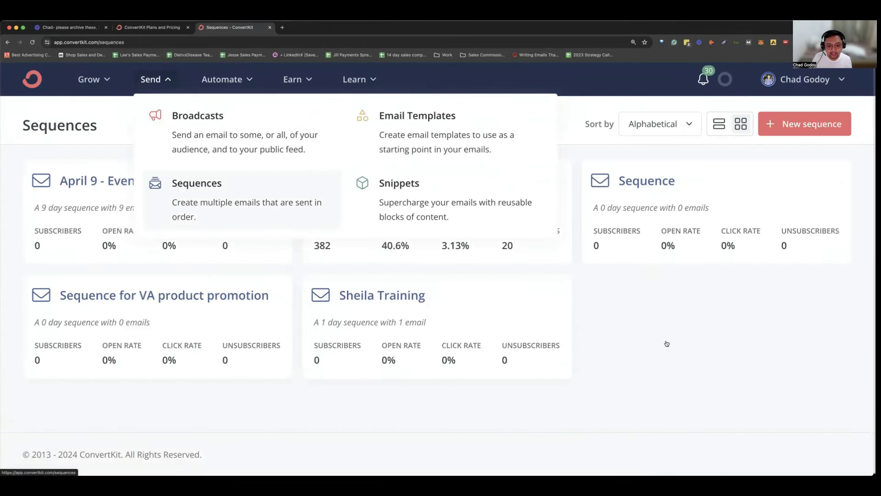
{"action": "left_click", "coordinate": [459, 245]}
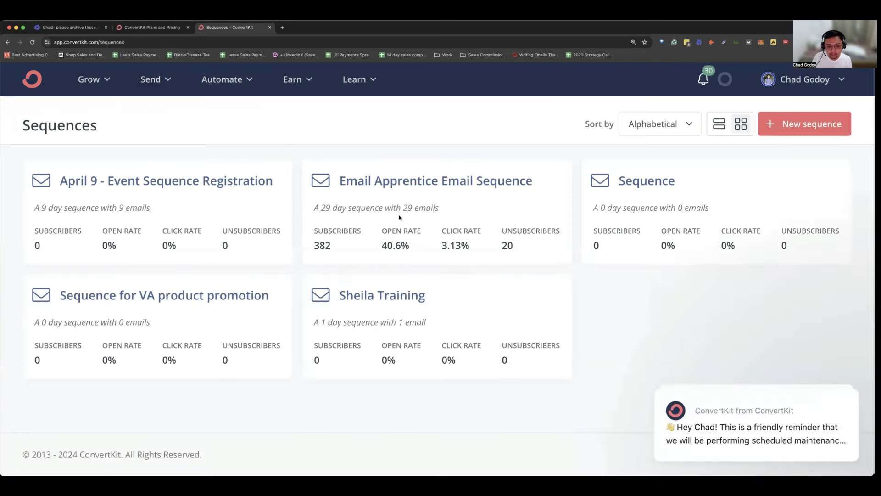
{"action": "left_click_drag", "start_coordinate": [459, 215], "coordinate": [347, 214]}
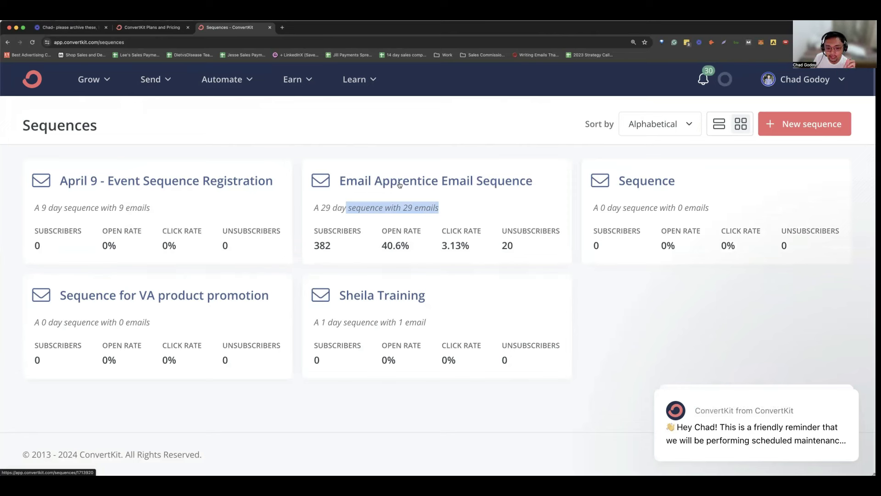
{"action": "left_click", "coordinate": [507, 212]}
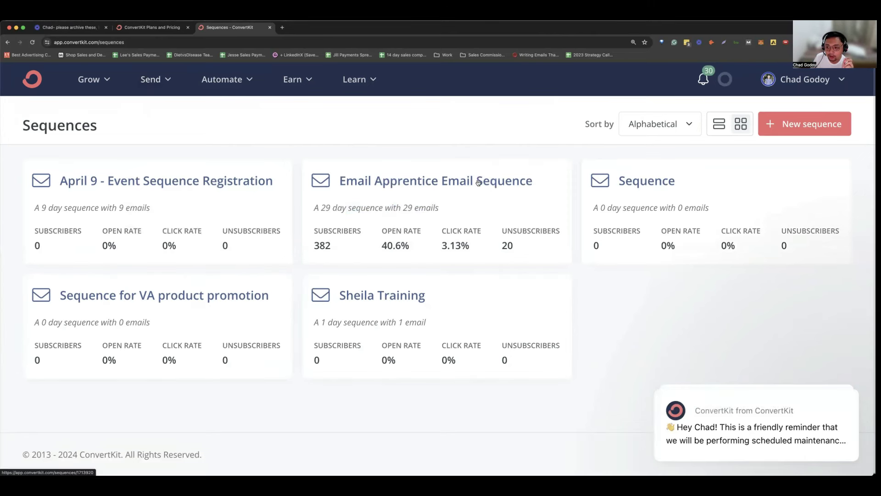
{"action": "left_click_drag", "start_coordinate": [452, 208], "coordinate": [313, 211]}
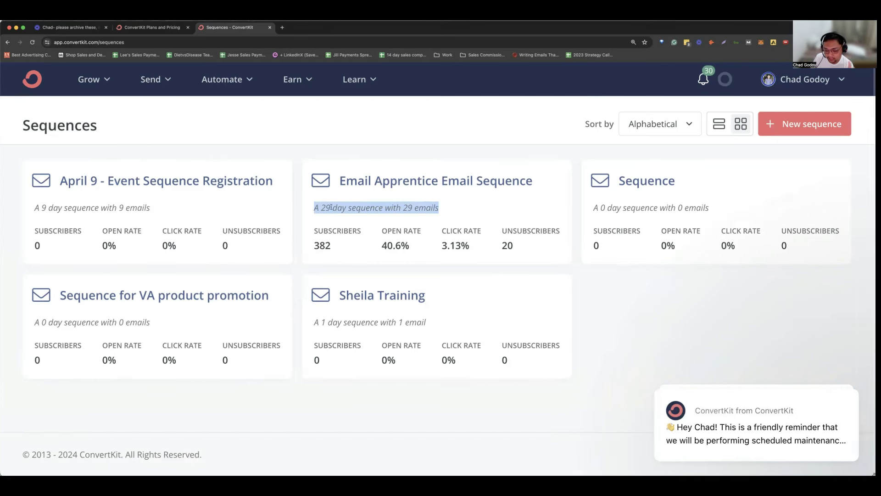
{"action": "left_click_drag", "start_coordinate": [533, 248], "coordinate": [319, 177]}
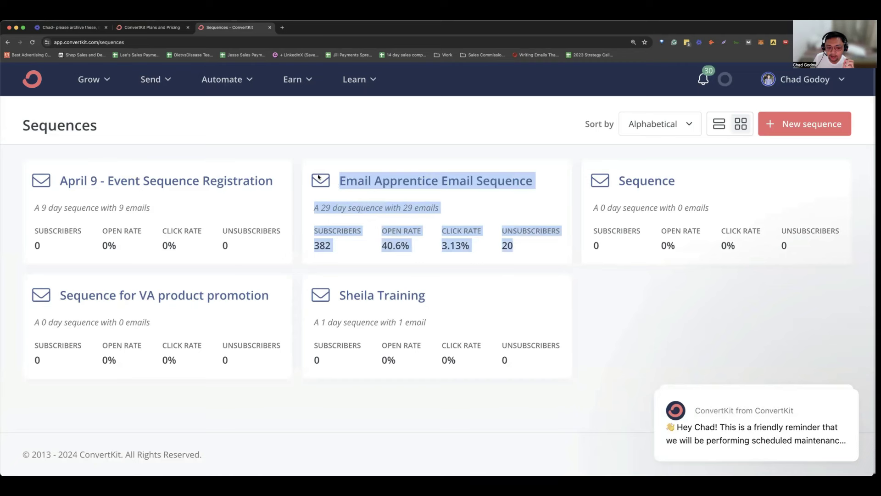
{"action": "left_click", "coordinate": [152, 86]}
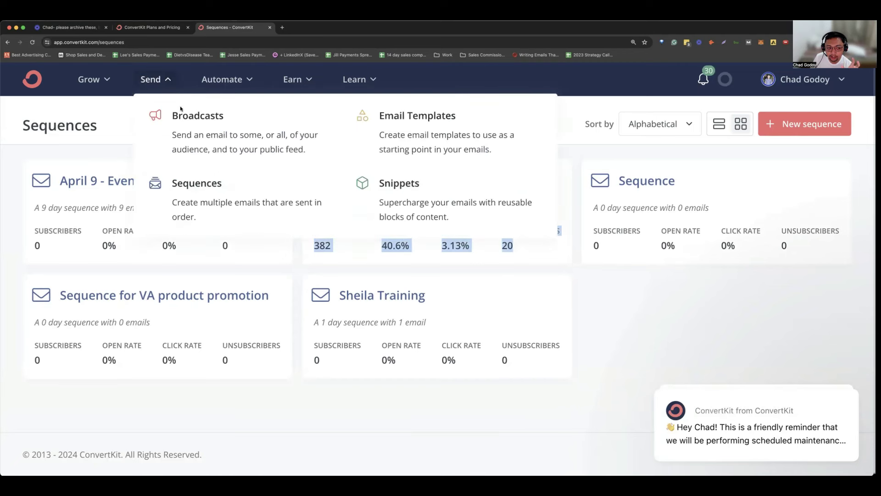
{"action": "left_click", "coordinate": [609, 302]}
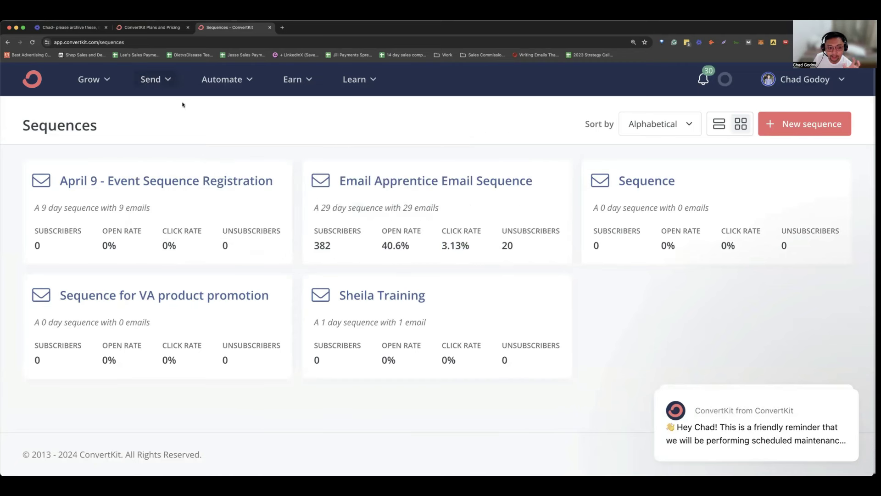
Open Visual Automations and examine the workflow of the Email Apprentice Automation alongside the other automations
{"action": "left_click", "coordinate": [222, 79]}
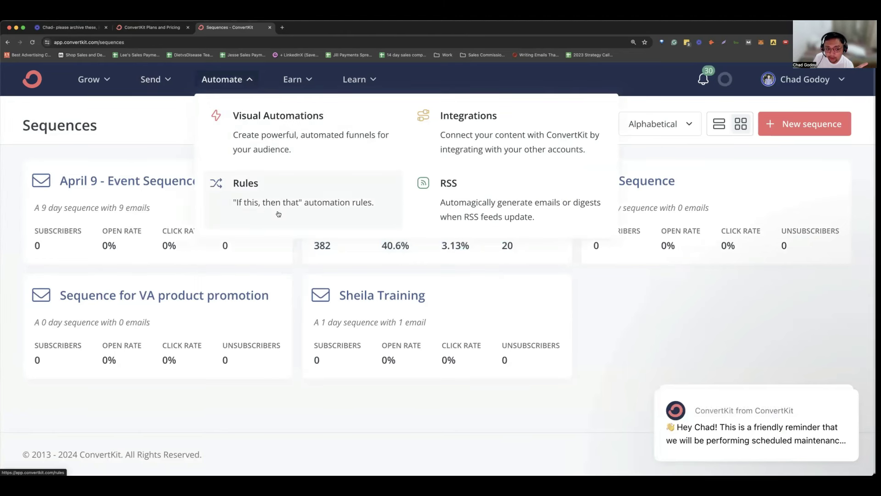
{"action": "left_click", "coordinate": [277, 147]}
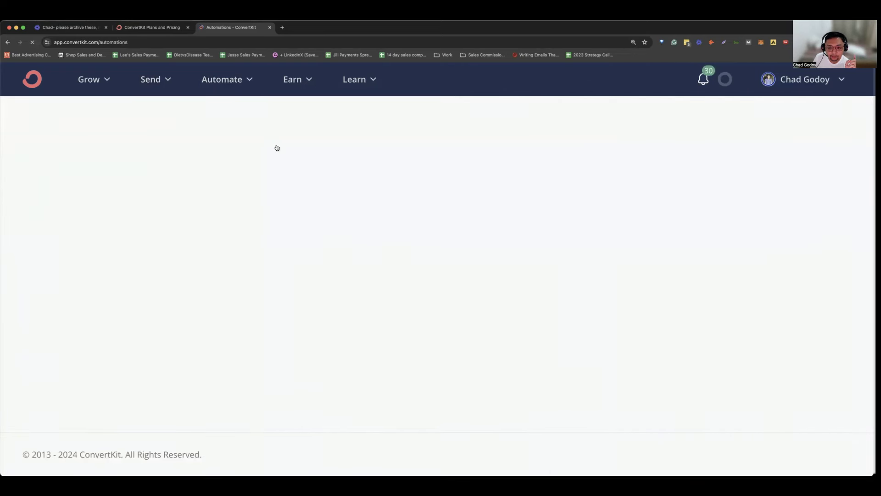
{"action": "scroll", "coordinate": [288, 208], "scroll_direction": "down", "scroll_amount": 2}
{"action": "scroll", "coordinate": [288, 209], "scroll_direction": "down", "scroll_amount": 3}
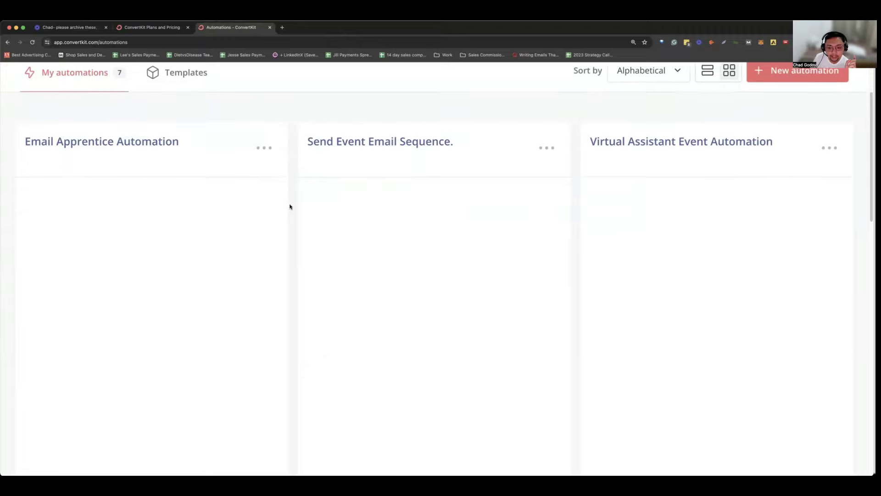
{"action": "scroll", "coordinate": [285, 177], "scroll_direction": "up", "scroll_amount": 3}
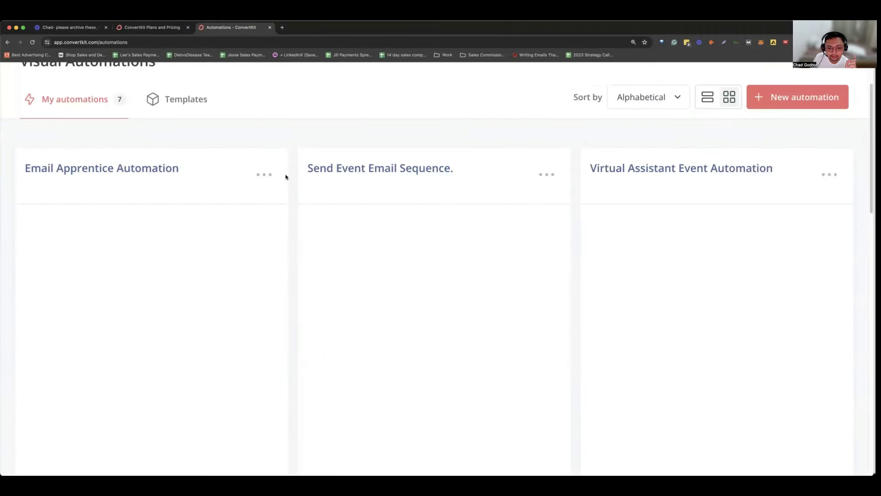
{"action": "scroll", "coordinate": [428, 244], "scroll_direction": "down", "scroll_amount": 2}
{"action": "scroll", "coordinate": [358, 204], "scroll_direction": "up", "scroll_amount": 3}
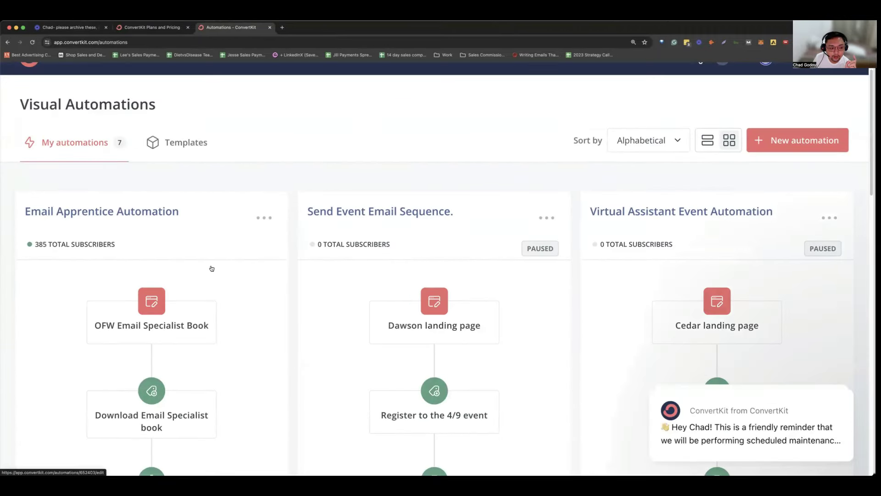
{"action": "scroll", "coordinate": [466, 232], "scroll_direction": "down", "scroll_amount": 3}
{"action": "scroll", "coordinate": [242, 266], "scroll_direction": "down", "scroll_amount": 3}
{"action": "scroll", "coordinate": [192, 122], "scroll_direction": "up", "scroll_amount": 3}
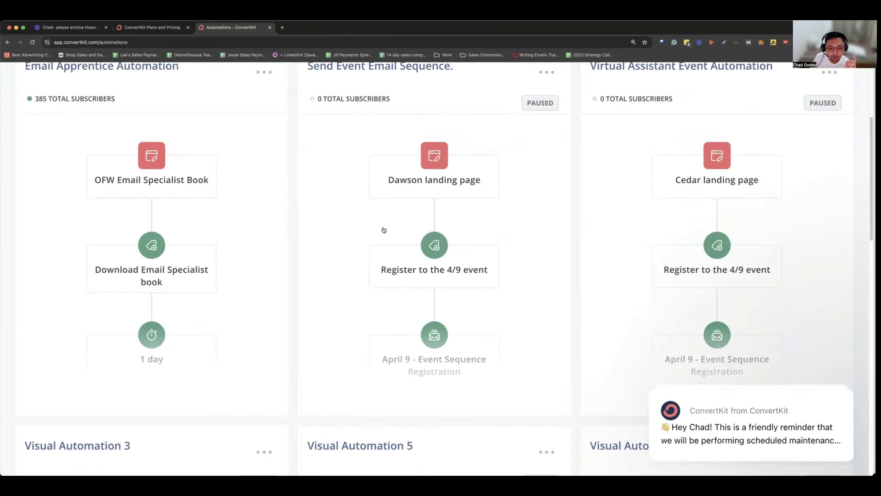
{"action": "scroll", "coordinate": [380, 220], "scroll_direction": "up", "scroll_amount": 3}
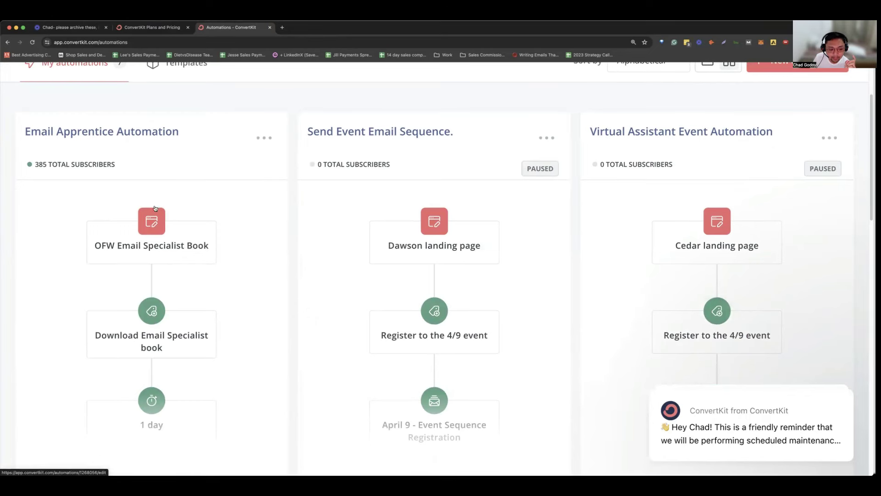
{"action": "scroll", "coordinate": [156, 207], "scroll_direction": "down", "scroll_amount": 5}
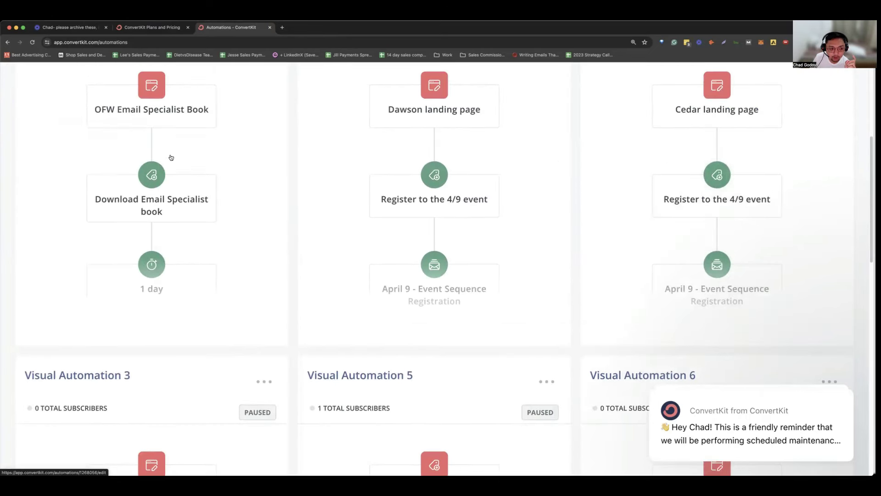
{"action": "scroll", "coordinate": [171, 158], "scroll_direction": "up", "scroll_amount": 5}
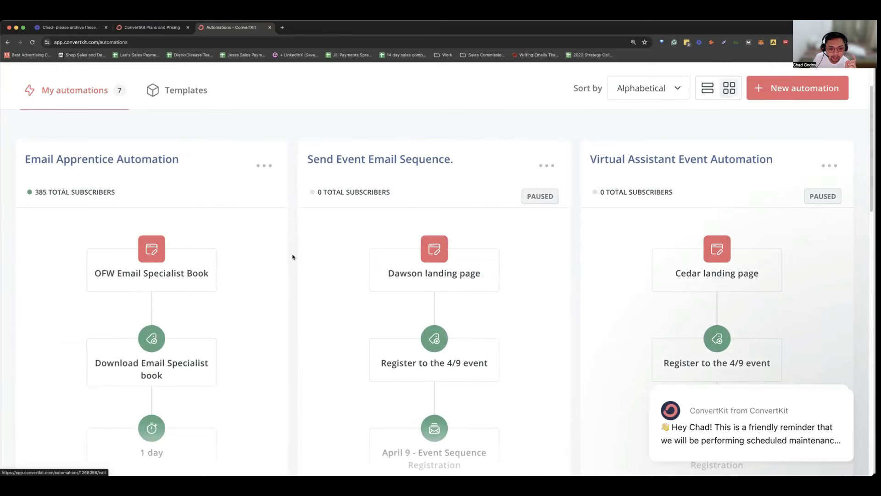
{"action": "scroll", "coordinate": [292, 253], "scroll_direction": "down", "scroll_amount": 3}
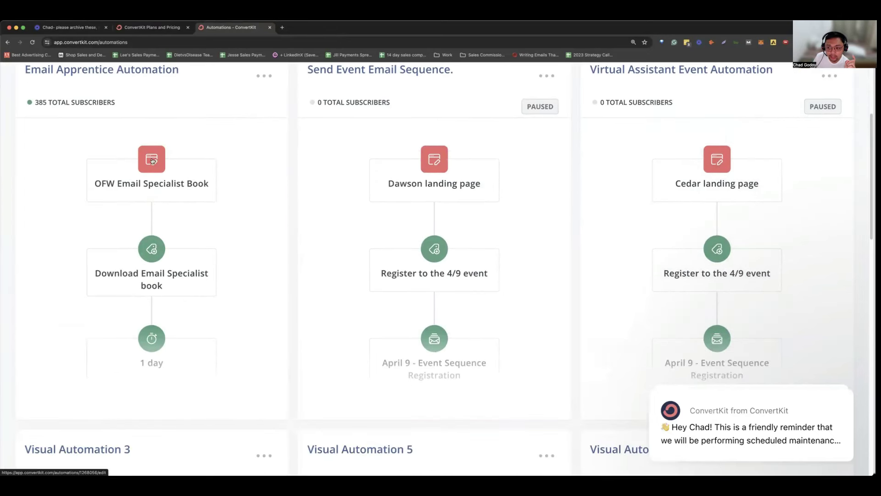
{"action": "scroll", "coordinate": [181, 245], "scroll_direction": "down", "scroll_amount": 2}
{"action": "scroll", "coordinate": [180, 245], "scroll_direction": "up", "scroll_amount": 1}
{"action": "scroll", "coordinate": [210, 217], "scroll_direction": "down", "scroll_amount": 6}
{"action": "scroll", "coordinate": [211, 214], "scroll_direction": "up", "scroll_amount": 4}
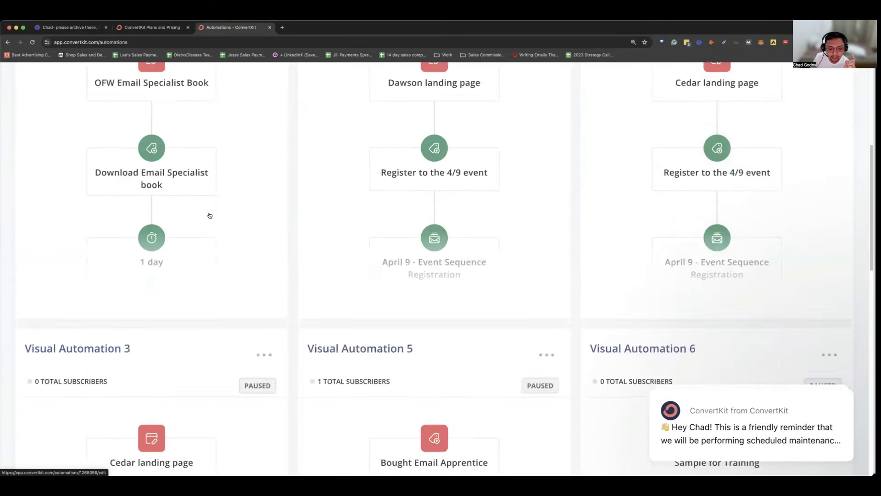
{"action": "scroll", "coordinate": [209, 215], "scroll_direction": "up", "scroll_amount": 6}
{"action": "scroll", "coordinate": [155, 242], "scroll_direction": "down", "scroll_amount": 3}
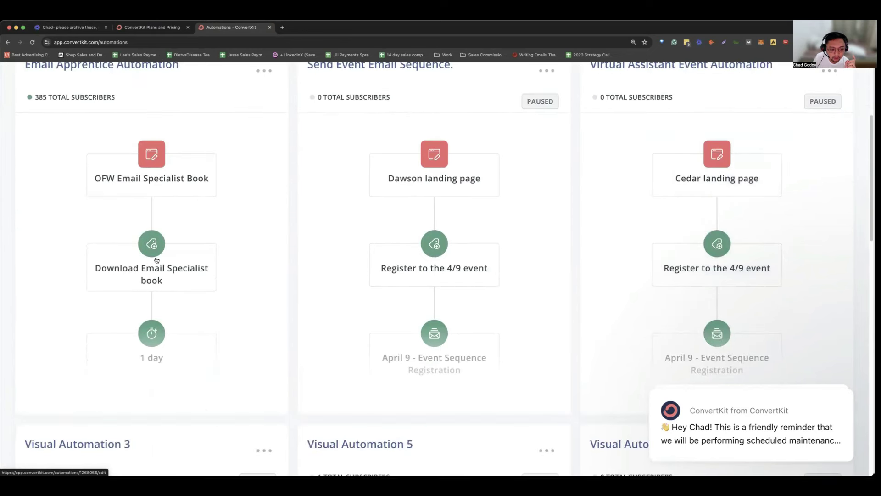
{"action": "scroll", "coordinate": [153, 257], "scroll_direction": "down", "scroll_amount": 2}
{"action": "scroll", "coordinate": [160, 289], "scroll_direction": "up", "scroll_amount": 4}
{"action": "scroll", "coordinate": [169, 274], "scroll_direction": "up", "scroll_amount": 3}
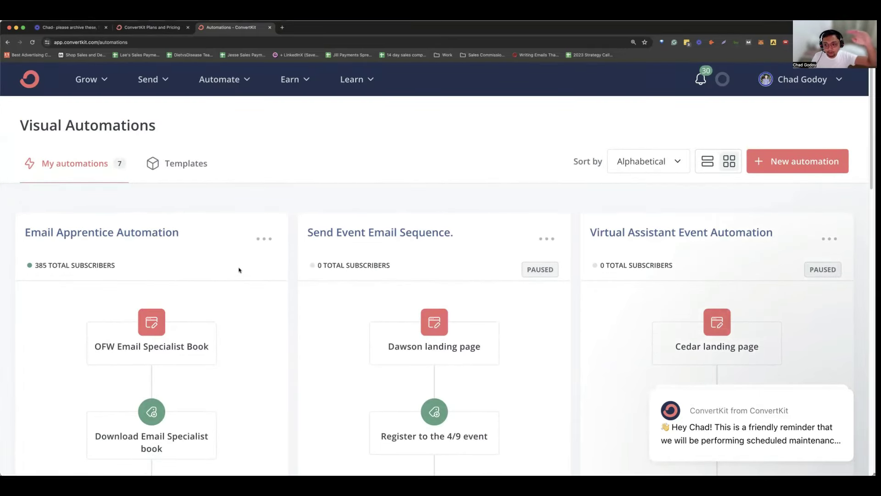
Open the automation Rules page and look over its introduction
{"action": "left_click", "coordinate": [245, 85]}
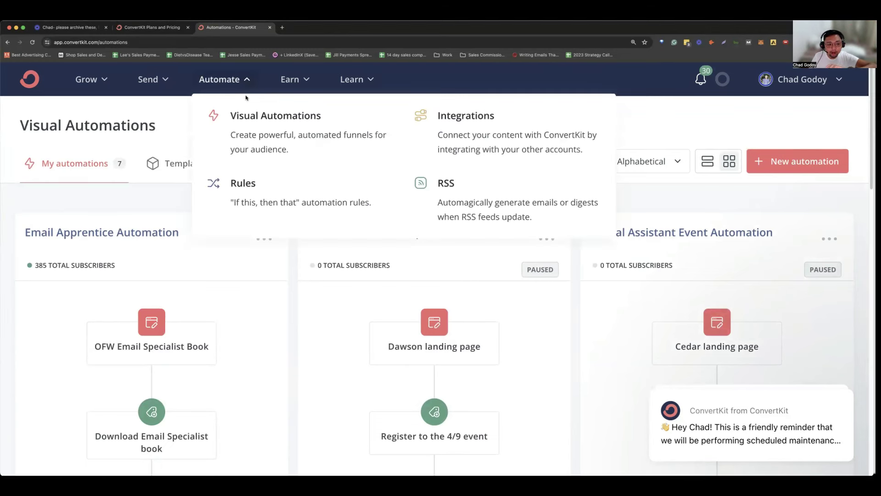
{"action": "left_click", "coordinate": [263, 207]}
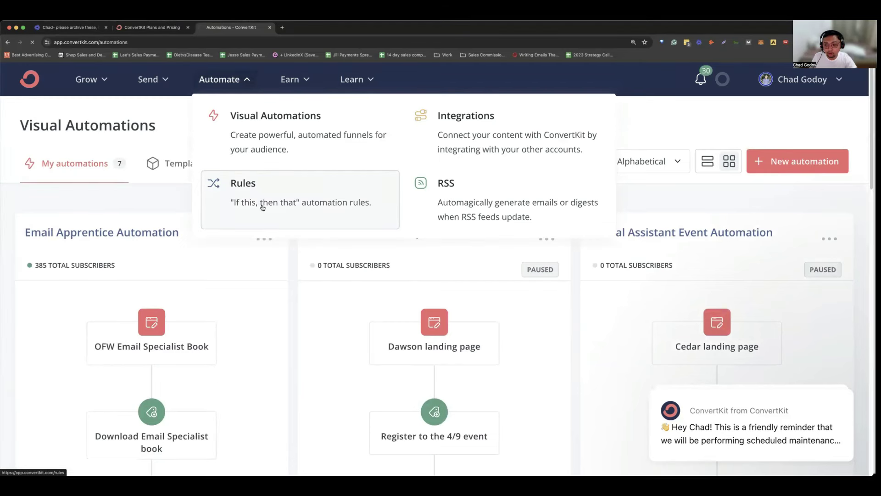
{"action": "scroll", "coordinate": [429, 246], "scroll_direction": "down", "scroll_amount": 3}
{"action": "scroll", "coordinate": [704, 195], "scroll_direction": "up", "scroll_amount": 3}
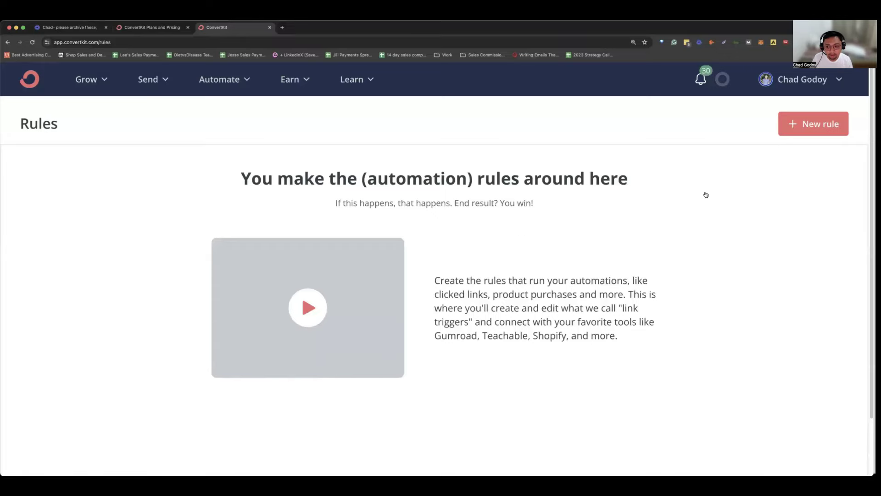
Start a new automation rule and review the available trigger events and actions
{"action": "left_click", "coordinate": [795, 133]}
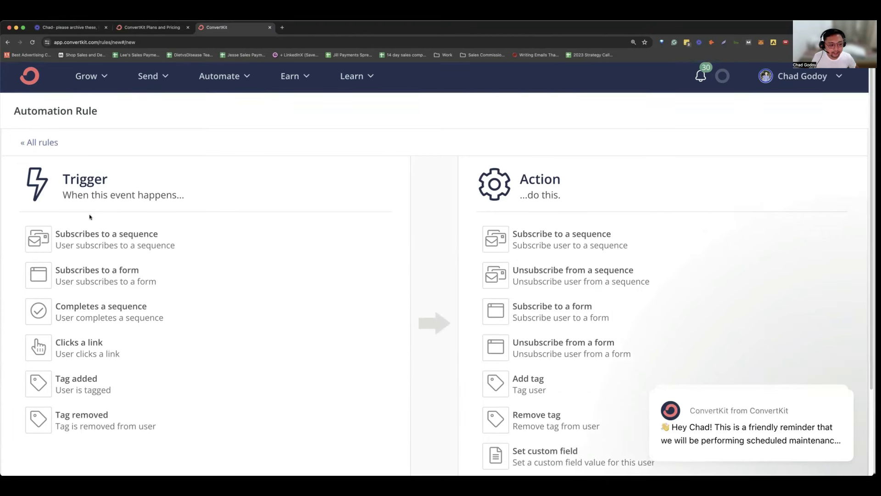
{"action": "scroll", "coordinate": [87, 218], "scroll_direction": "down", "scroll_amount": 1}
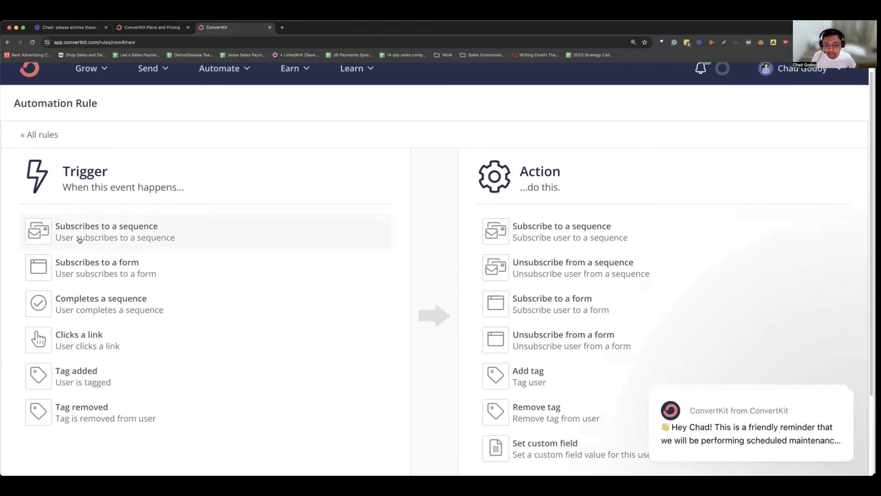
{"action": "scroll", "coordinate": [87, 240], "scroll_direction": "down", "scroll_amount": 2}
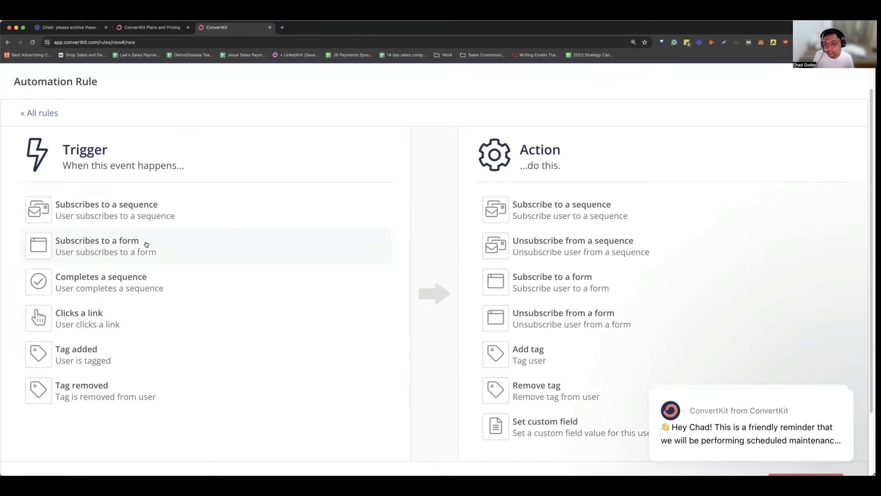
{"action": "scroll", "coordinate": [147, 244], "scroll_direction": "up", "scroll_amount": 3}
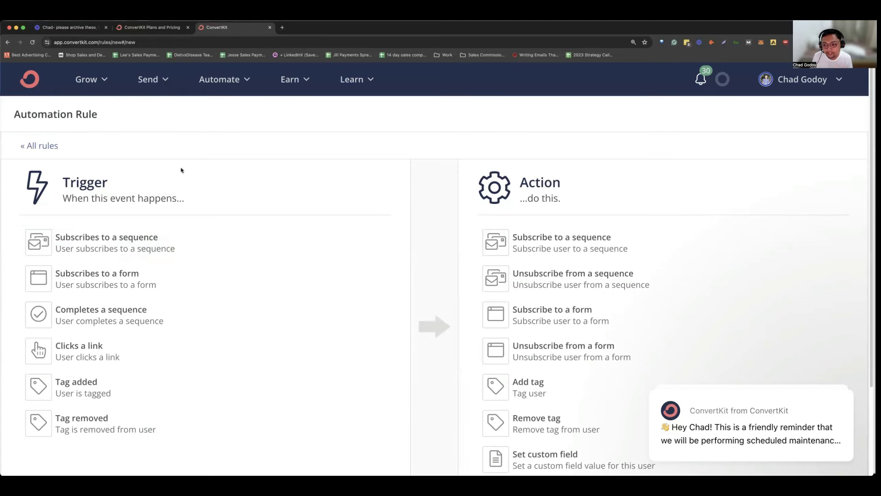
{"action": "left_click", "coordinate": [164, 88]}
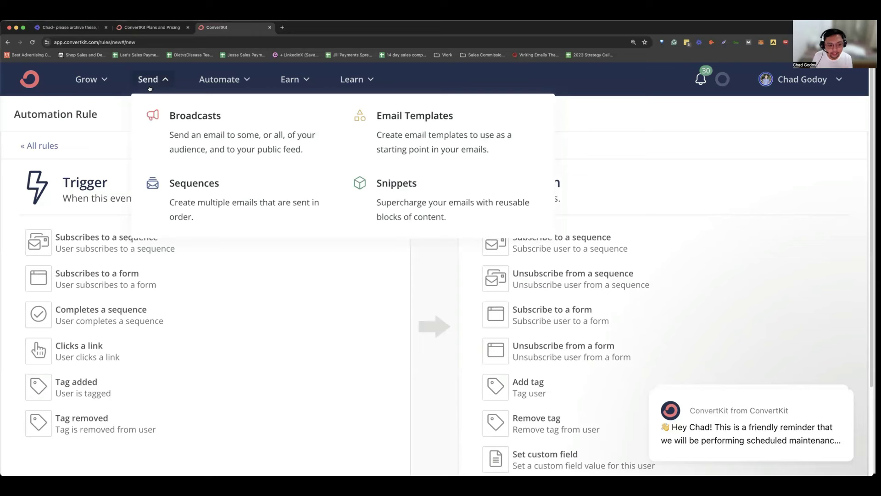
{"action": "left_click", "coordinate": [149, 85]}
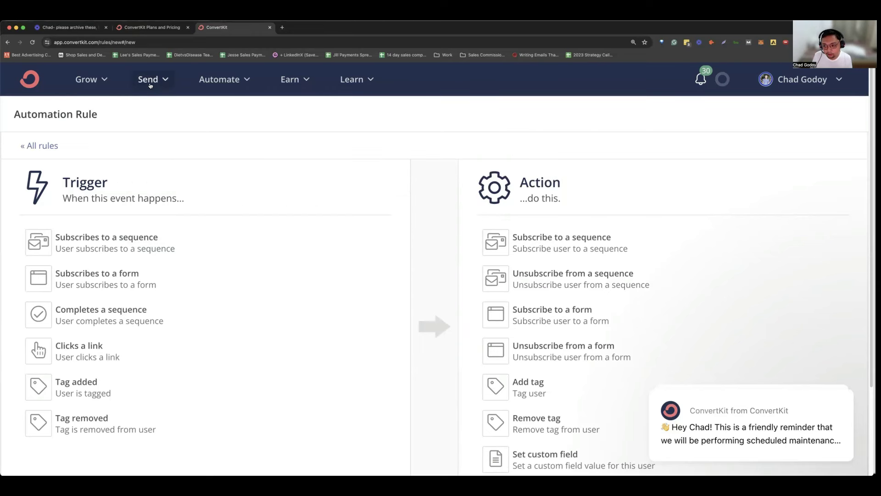